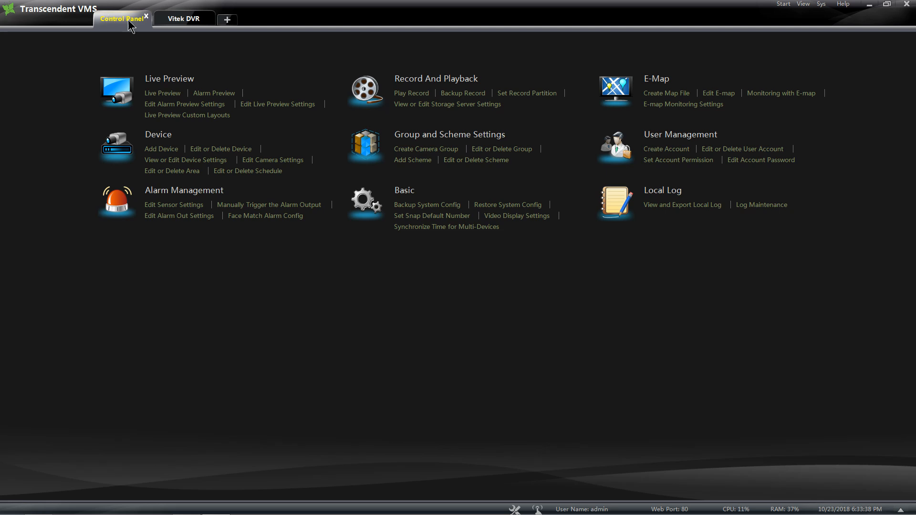
- Open User Management from the Control Panel home to see the account list
left_click(665, 140)
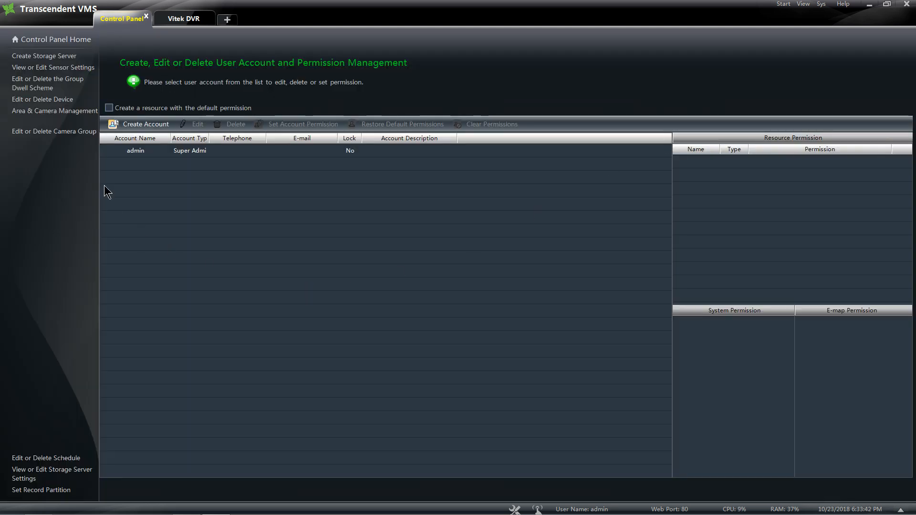
- Create a password-protected Operator account named 'guest' with no initial permissions
left_click(142, 124)
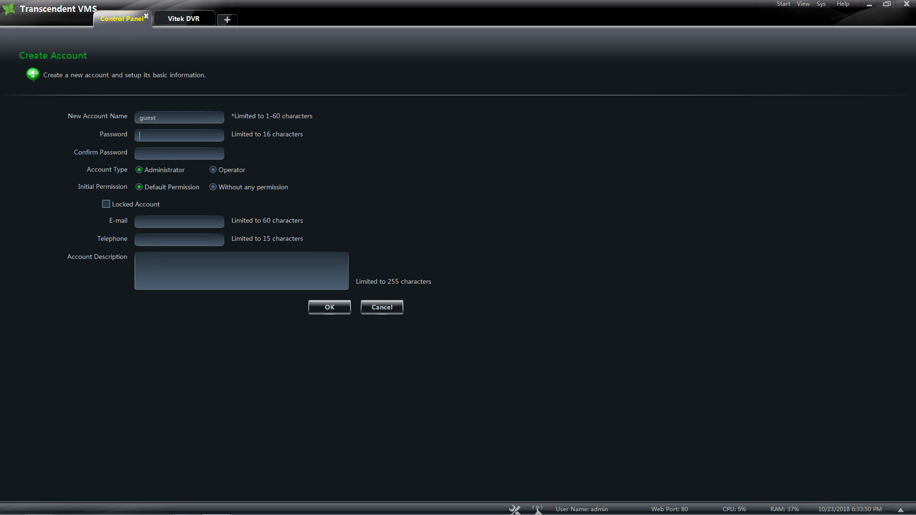
left_click(145, 155)
left_click(213, 187)
left_click(337, 308)
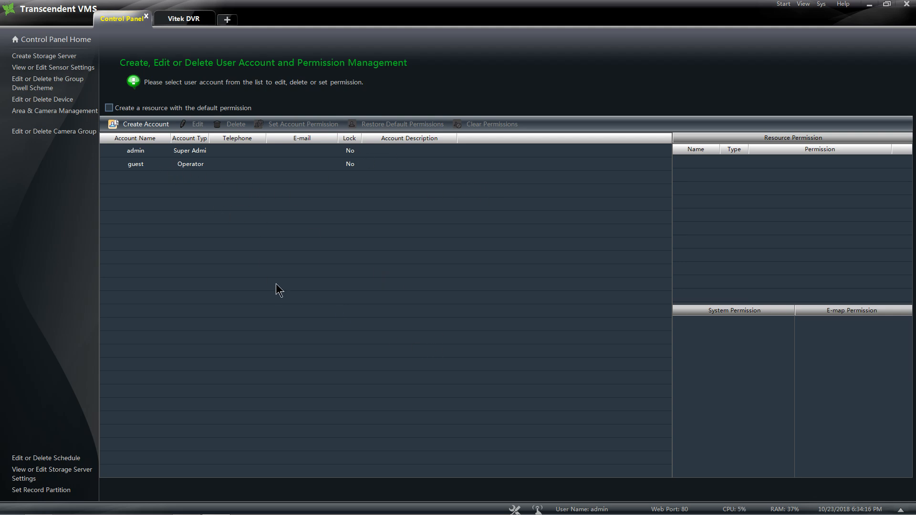
- Open guest's permission editor and review its System, E-map and Device Permission tabs
left_click(196, 165)
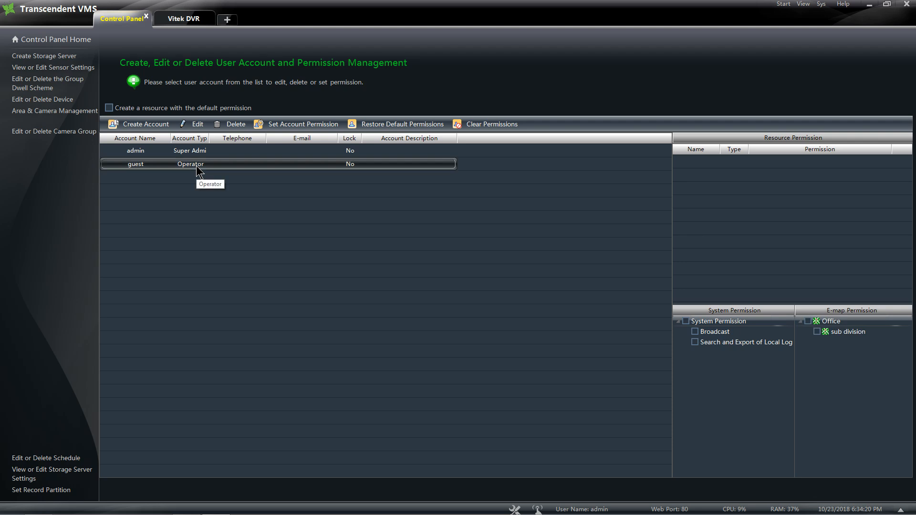
left_click(285, 124)
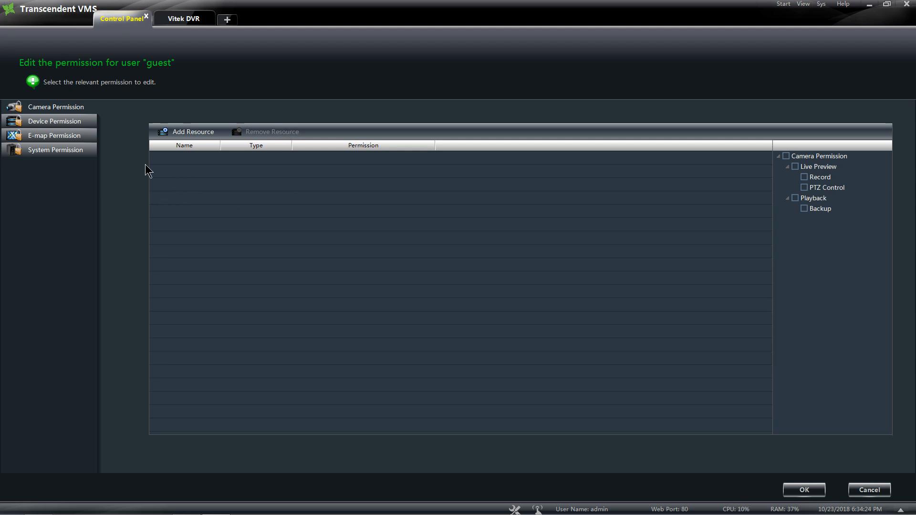
left_click(49, 158)
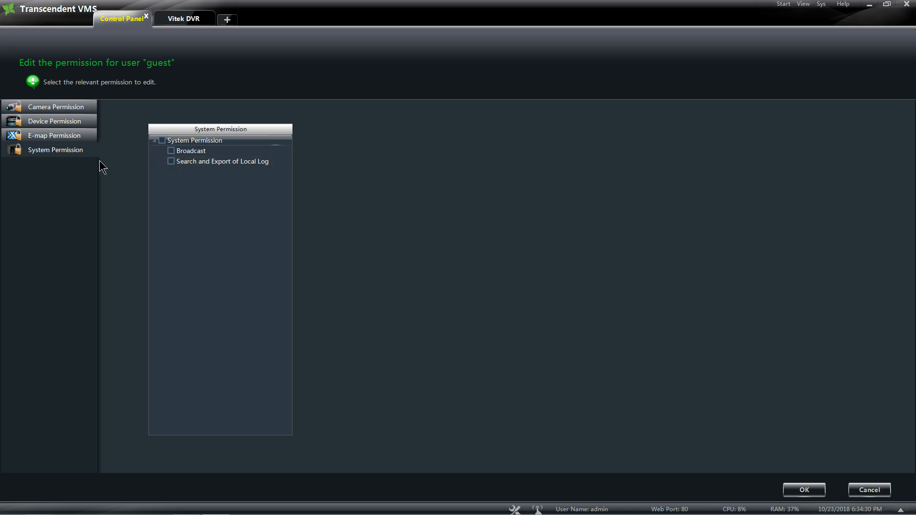
left_click(60, 135)
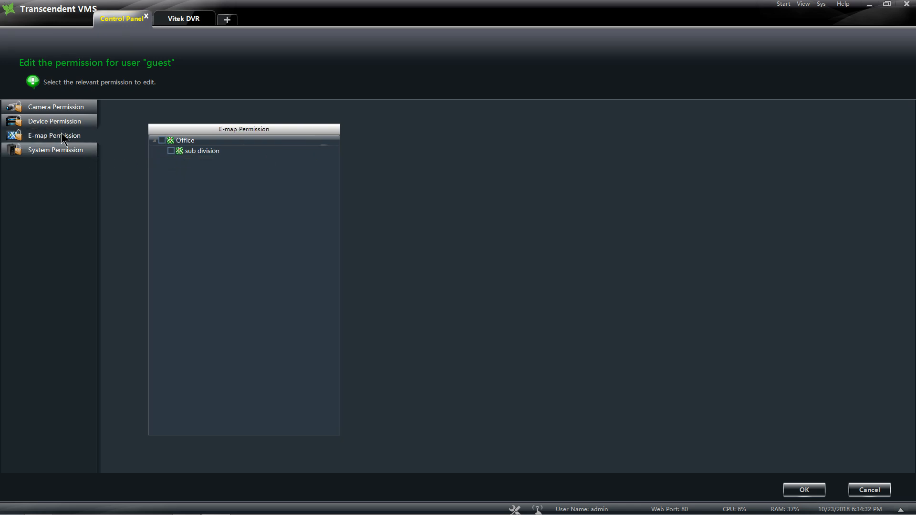
left_click(59, 120)
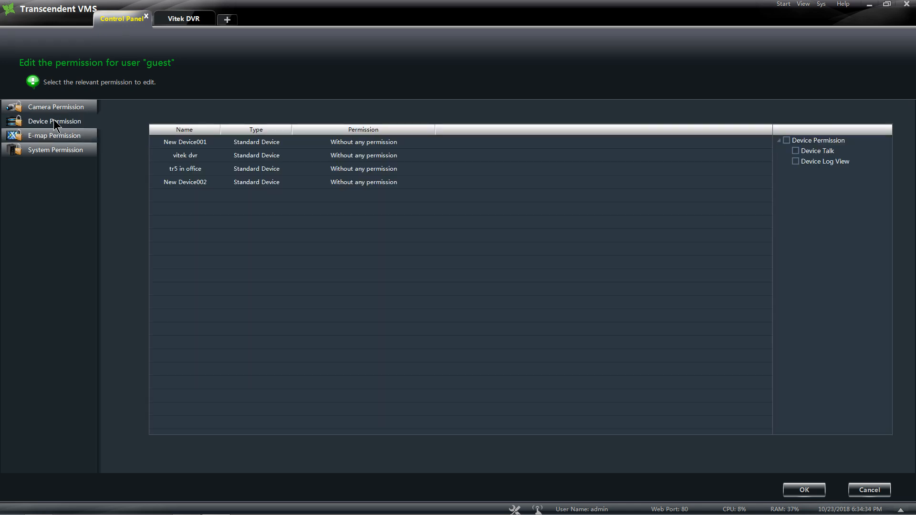
- Leave New Device002 without Device Log View and go back to Camera Permission
left_click(275, 183)
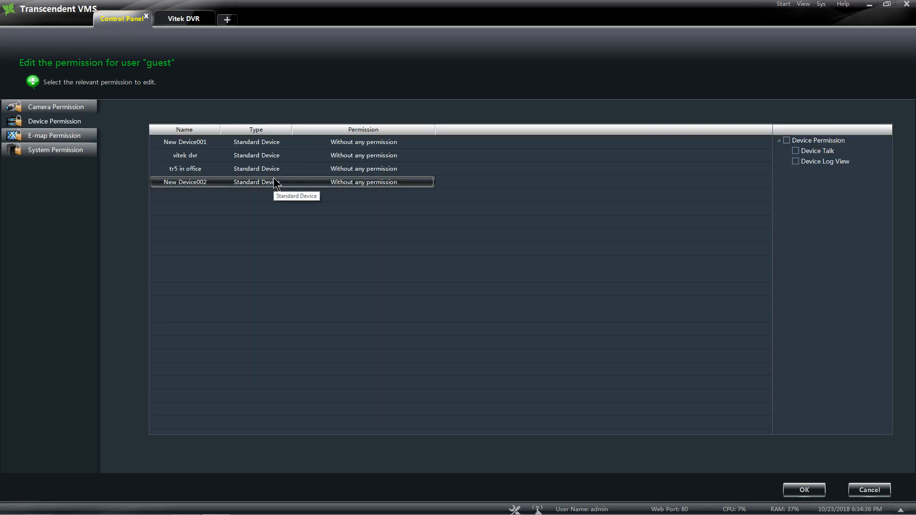
left_click(799, 163)
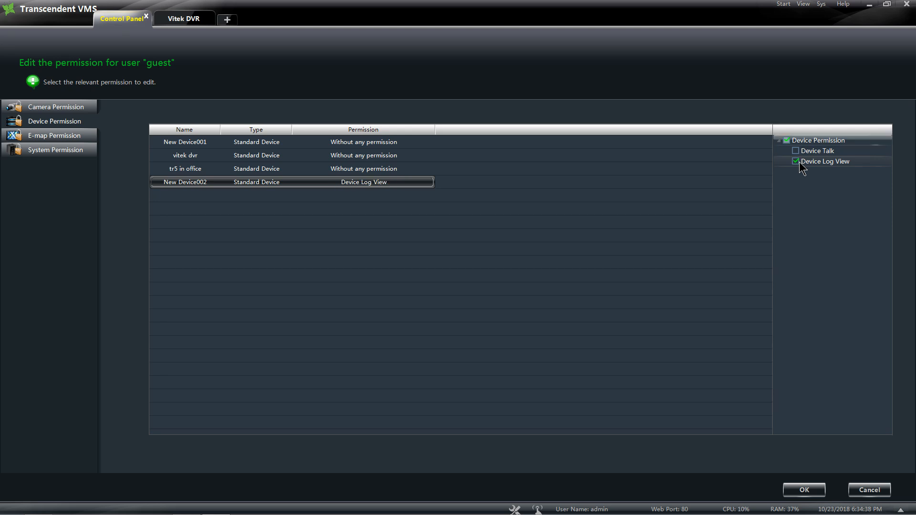
left_click(796, 162)
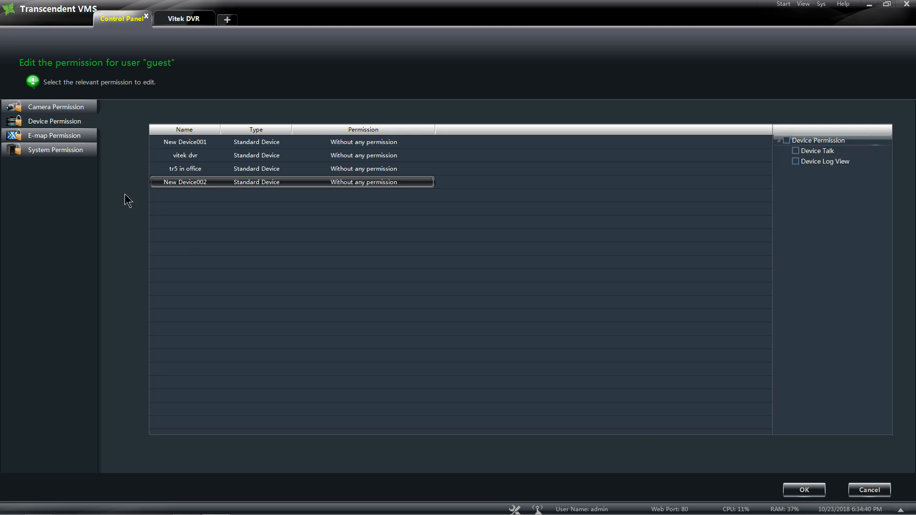
left_click(55, 107)
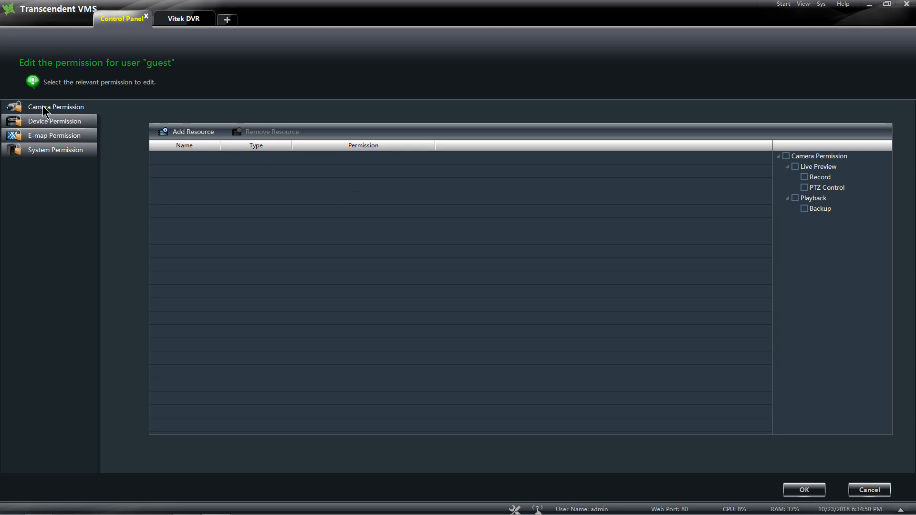
- Add the Vitek area to guest's camera resources with all permissions
left_click(187, 133)
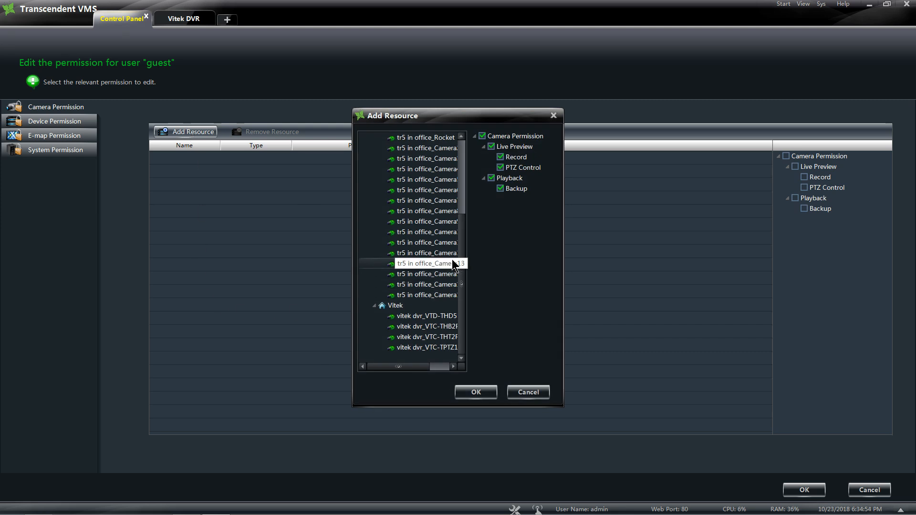
left_click(396, 308)
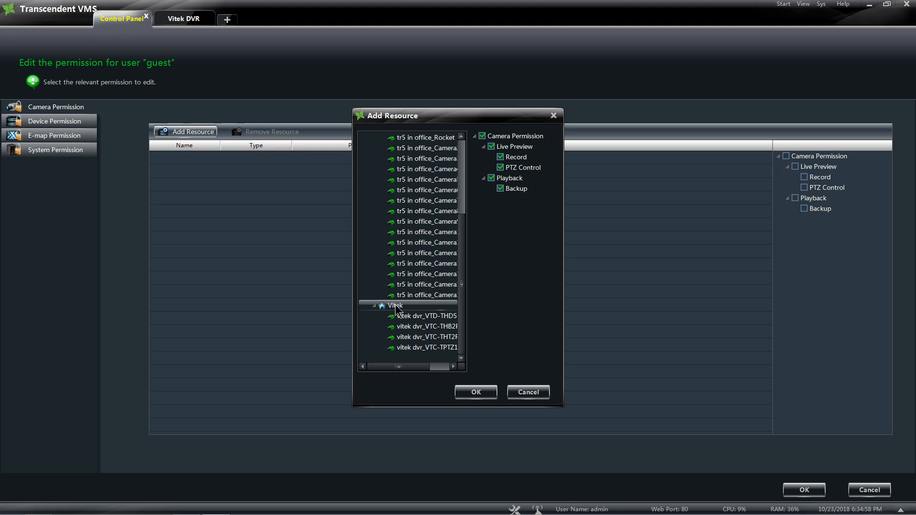
left_click(475, 392)
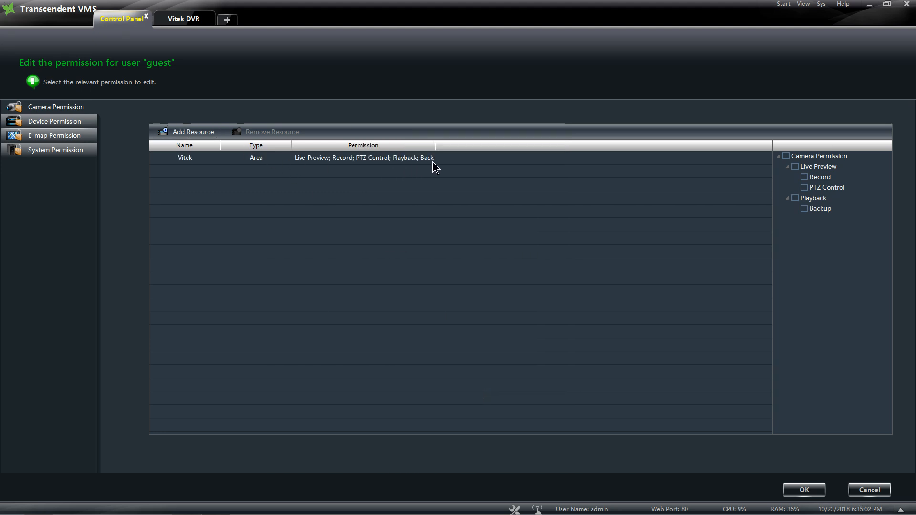
- Remove the Vitek area from guest's resources and bring up the Add Resource list again
left_click(256, 159)
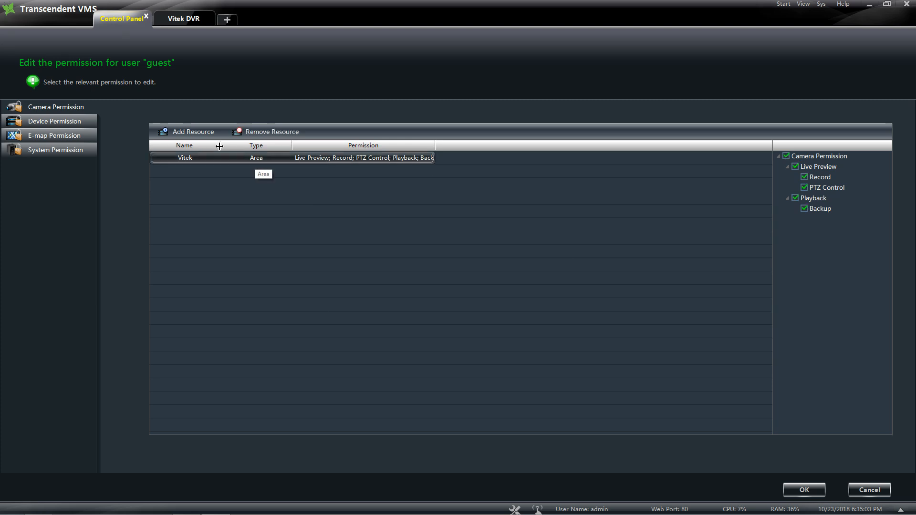
left_click(274, 132)
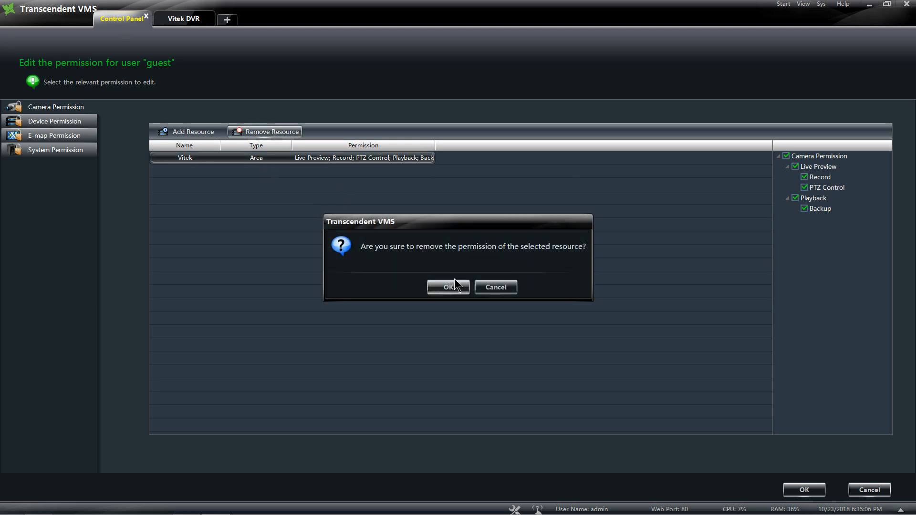
left_click(457, 286)
left_click(190, 132)
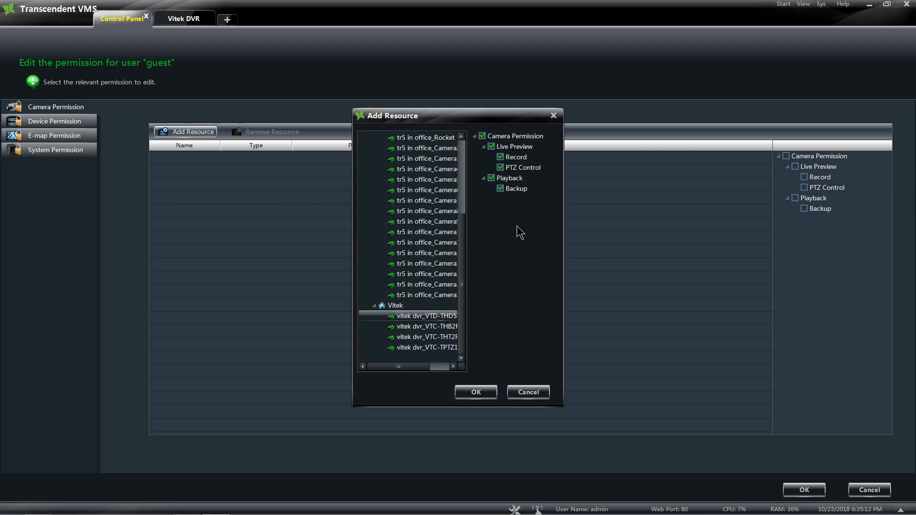
- Grant guest Live Preview only on the tr5 in office_Rocket camera
scroll(458, 191, "up", 3)
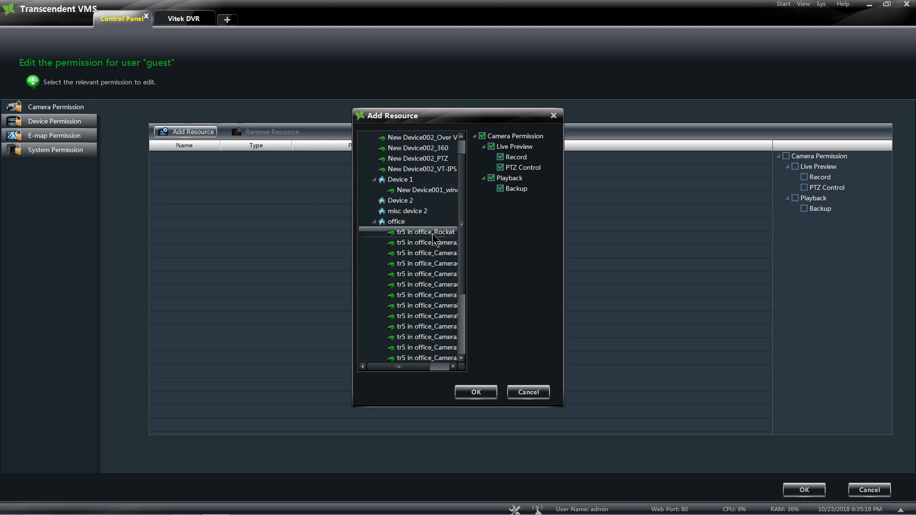
left_click(503, 150)
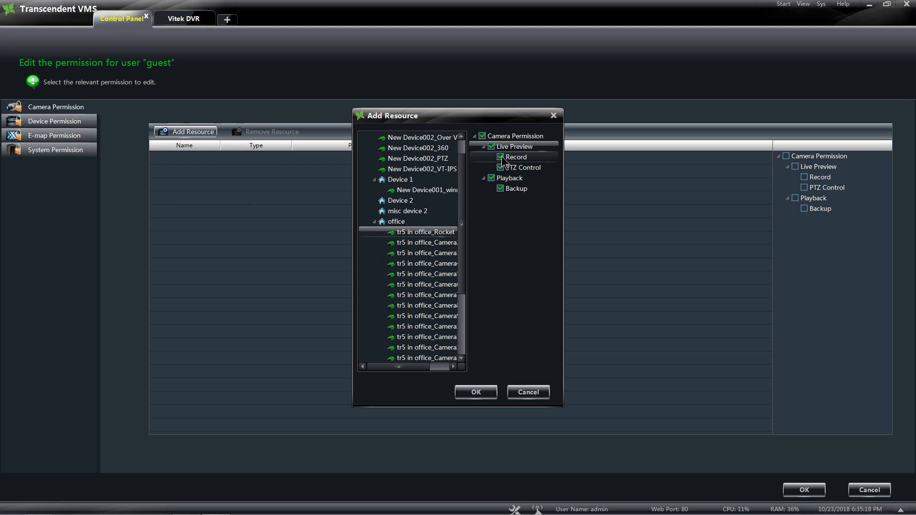
left_click(500, 156)
left_click(500, 167)
left_click(491, 178)
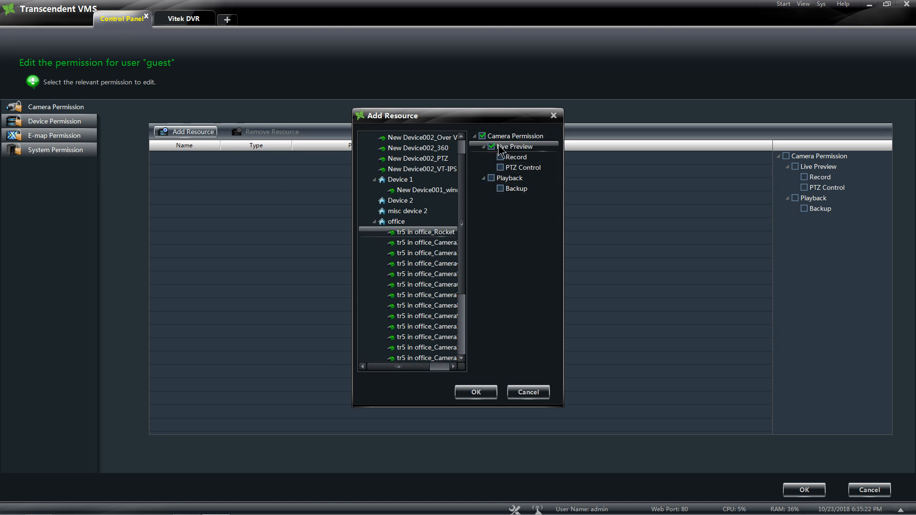
left_click(478, 393)
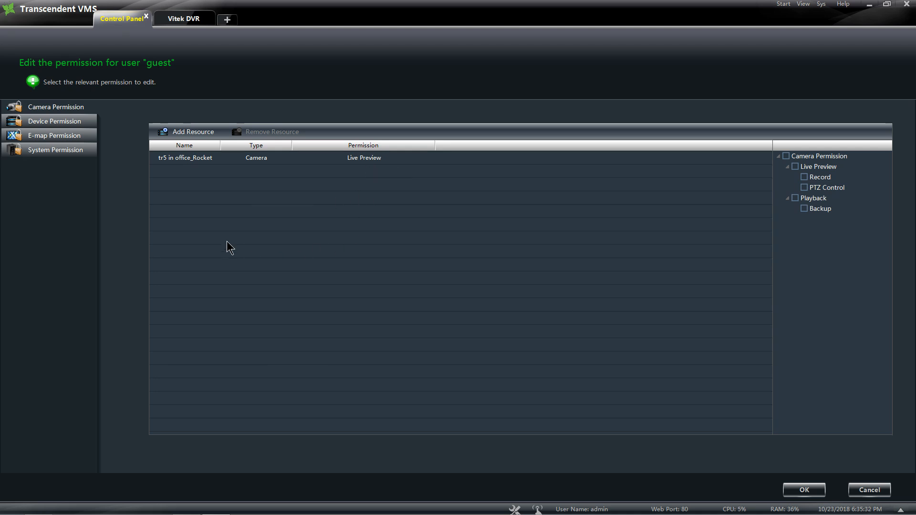
- Grant Live Preview and Playback on New Device001_window and save guest's permissions
left_click(190, 131)
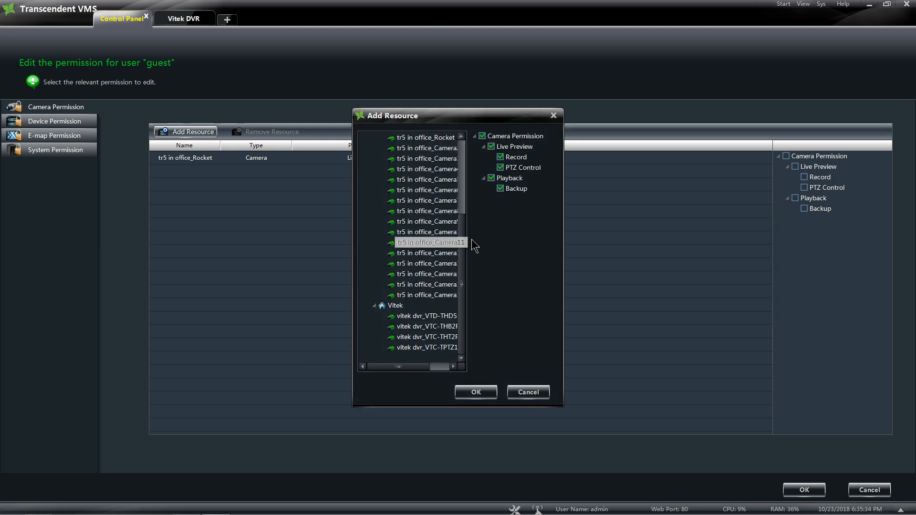
left_click_drag(462, 240, 465, 165)
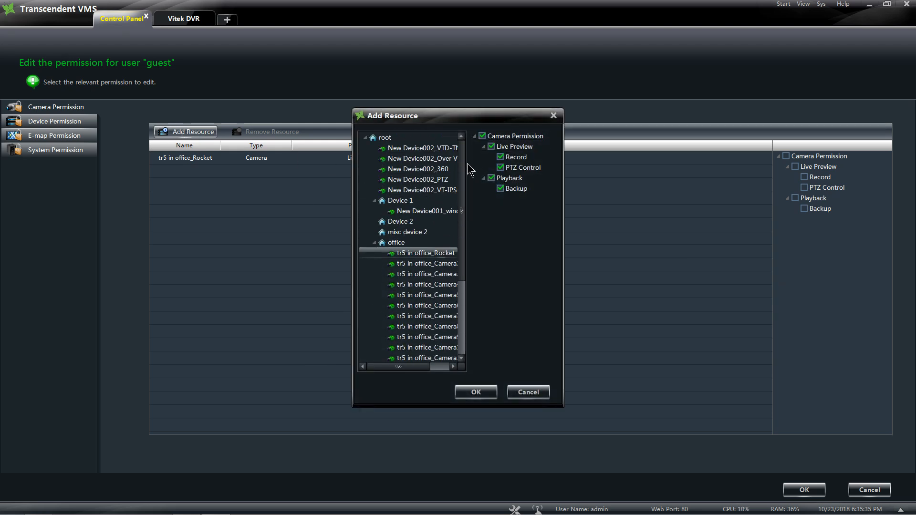
left_click(424, 211)
left_click(501, 157)
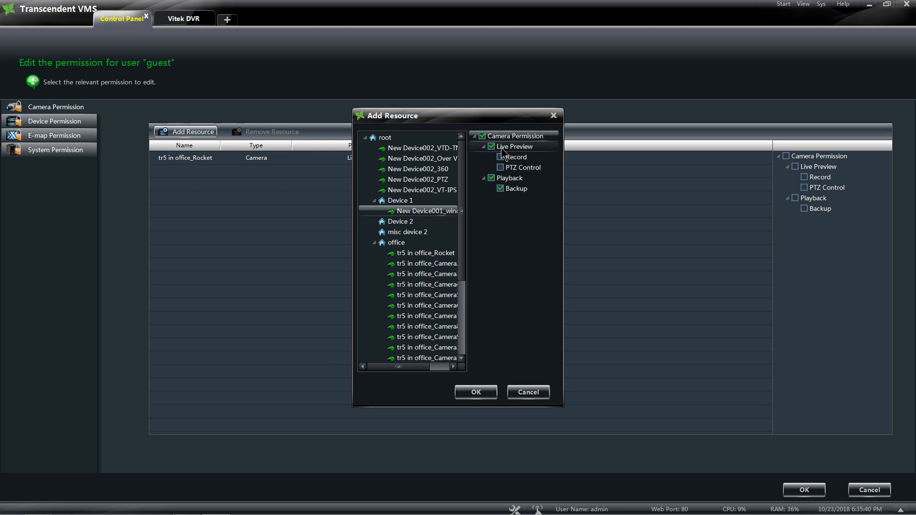
left_click(501, 190)
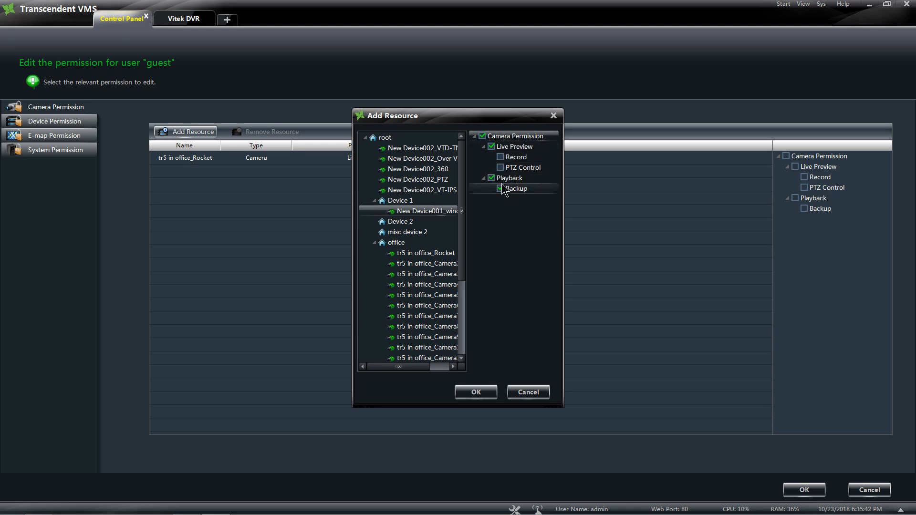
left_click(484, 394)
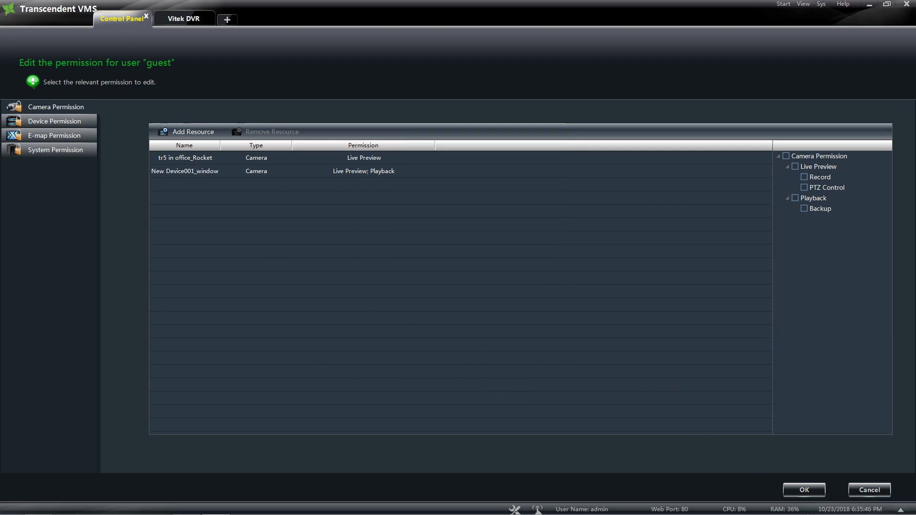
left_click(806, 489)
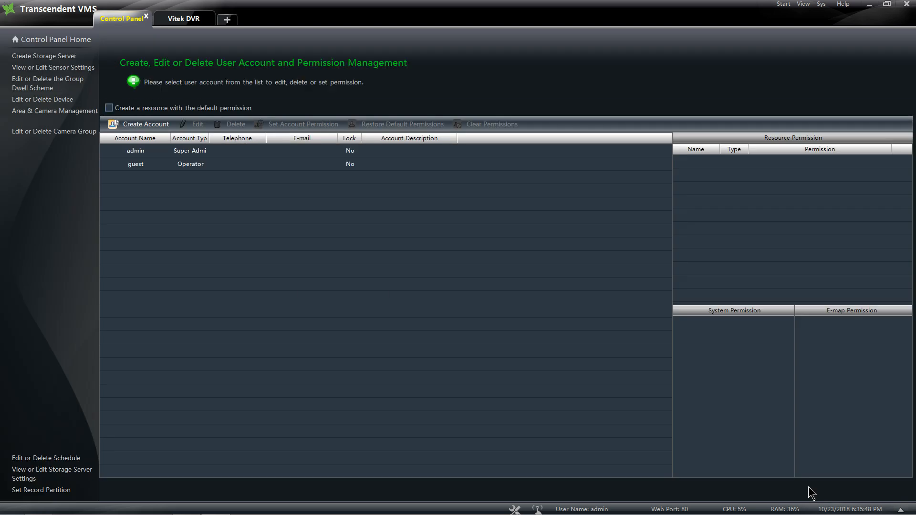
- Select guest to view its permissions on New Device001 and tr5 in office_Rocket
left_click(207, 164)
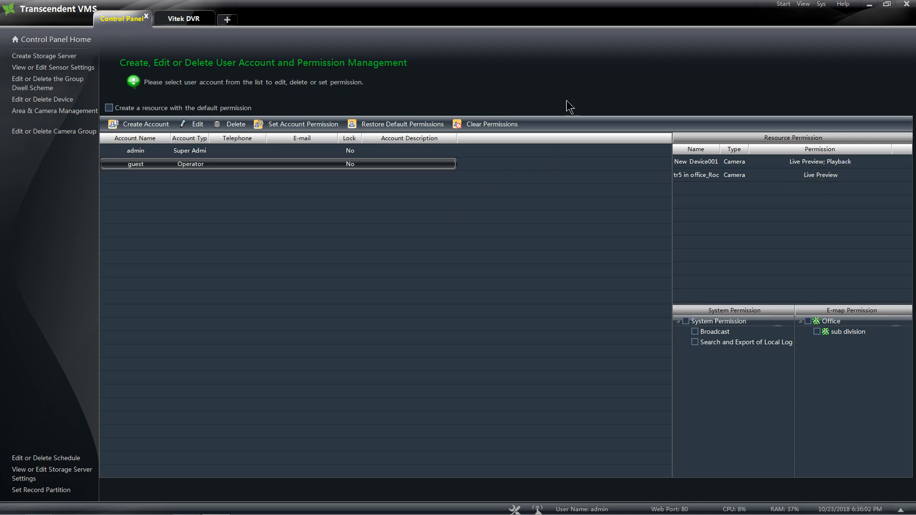
- Switch user from admin to guest and close the Alarm Preview window
left_click(820, 5)
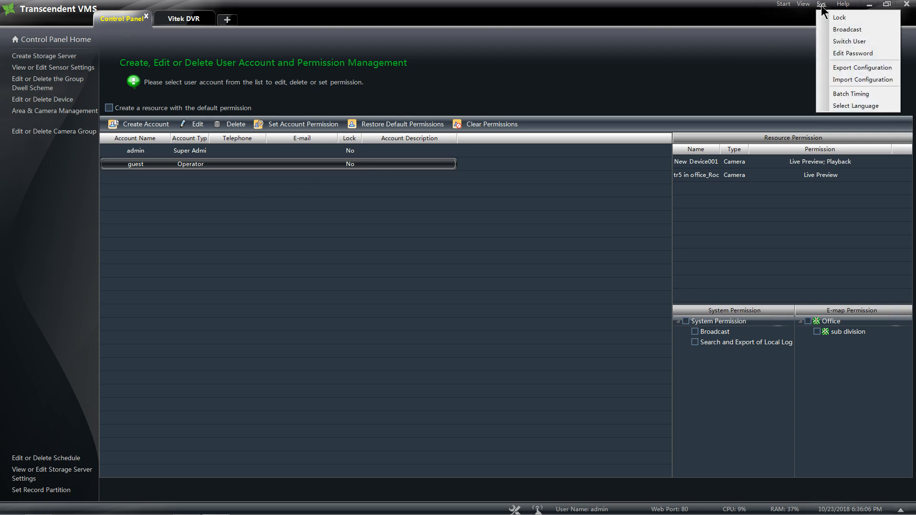
left_click(838, 42)
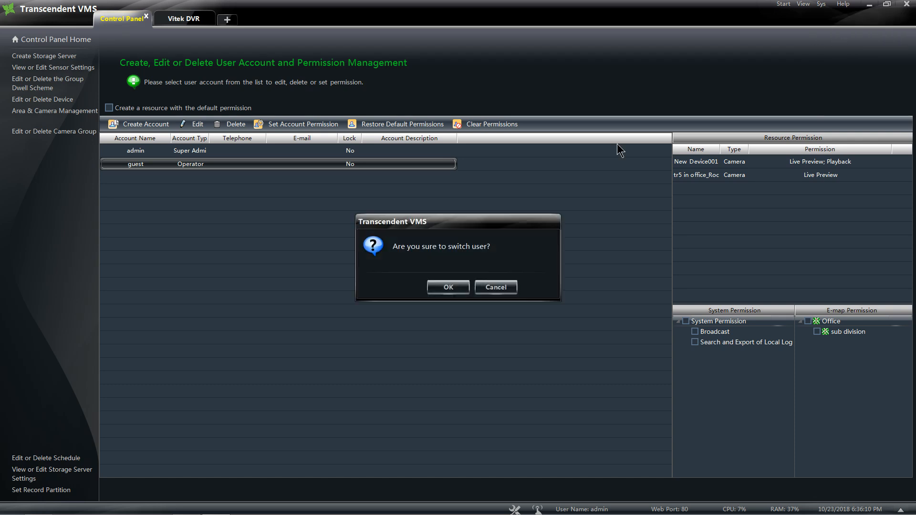
left_click(452, 282)
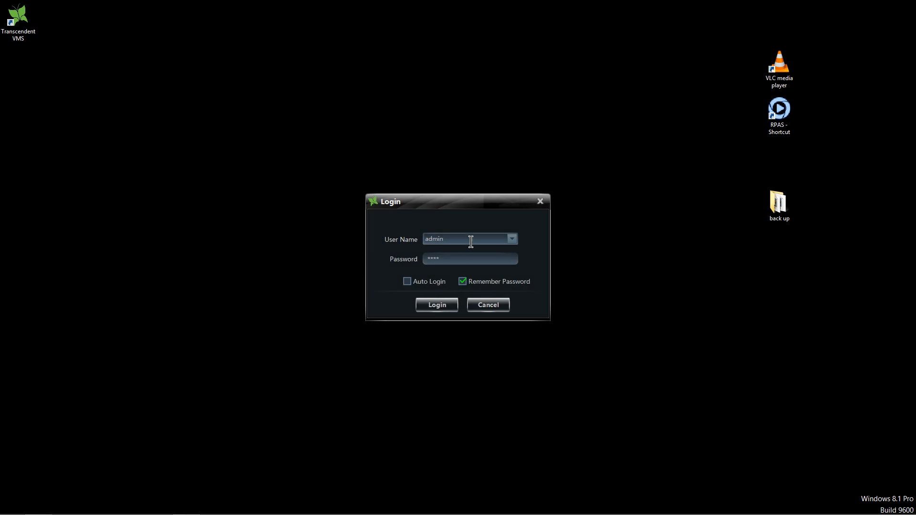
left_click_drag(451, 240, 398, 246)
type("guest")
left_click(439, 304)
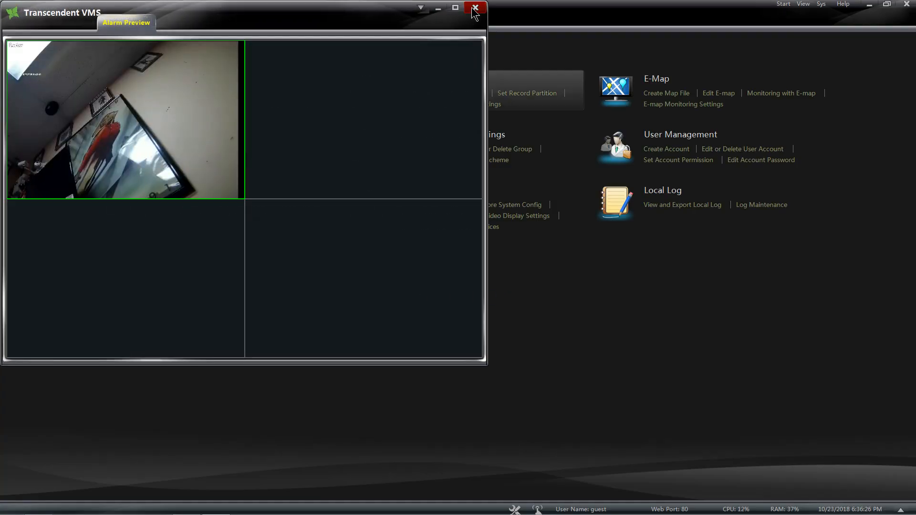
left_click(475, 7)
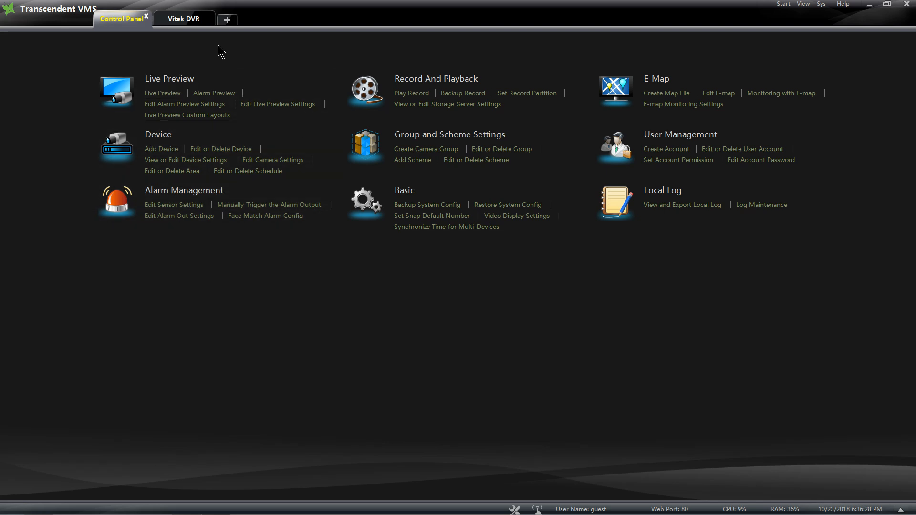
- In the Vitek DVR live view, show tr5 in office_Rocket and New Device001_window in two panes
left_click(184, 23)
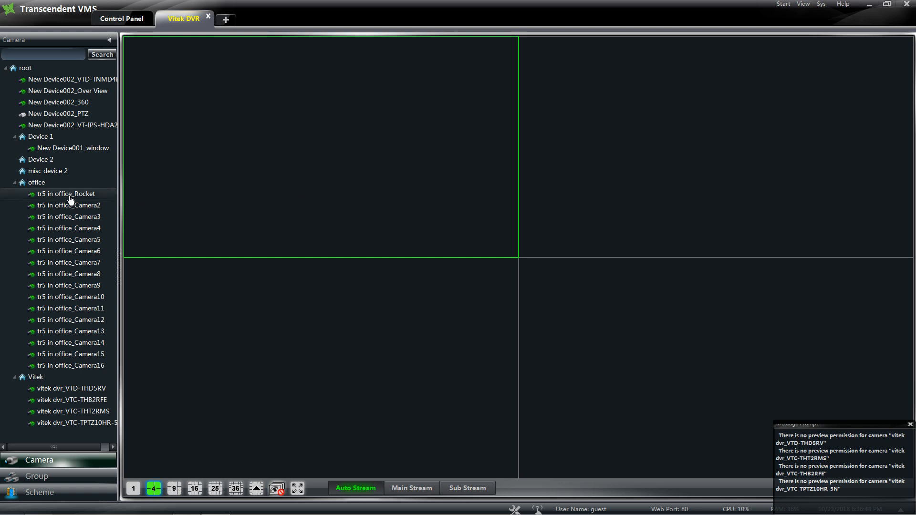
left_click_drag(70, 199, 248, 199)
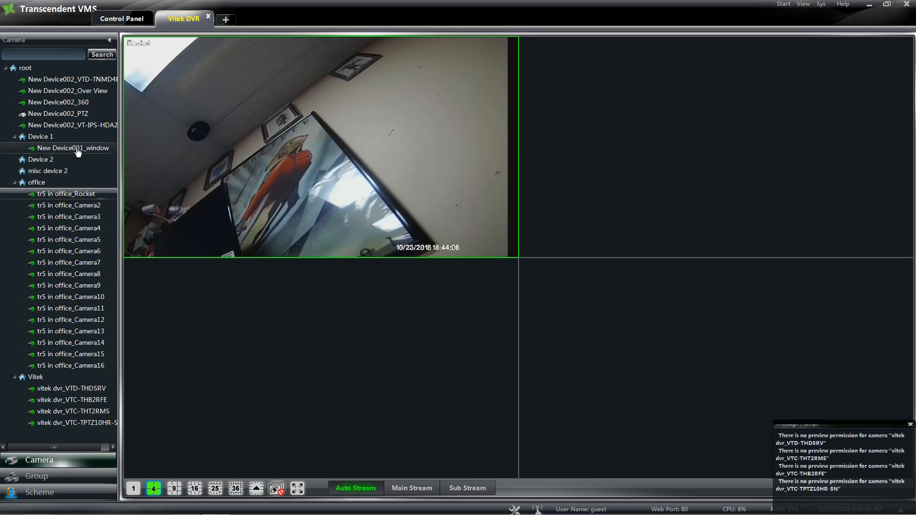
left_click_drag(72, 148, 642, 155)
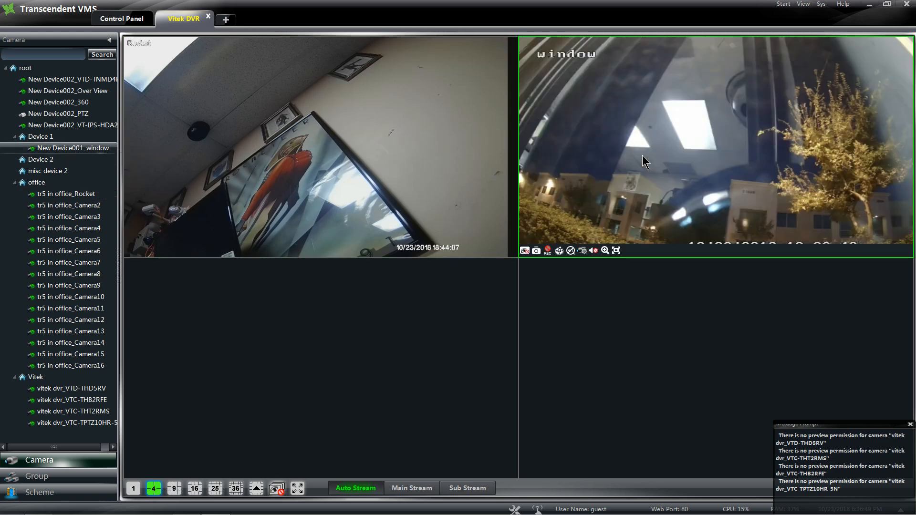
- Try a 10-second Immediate Replay on the Rocket pane and dismiss the no-permission error
right_click(294, 172)
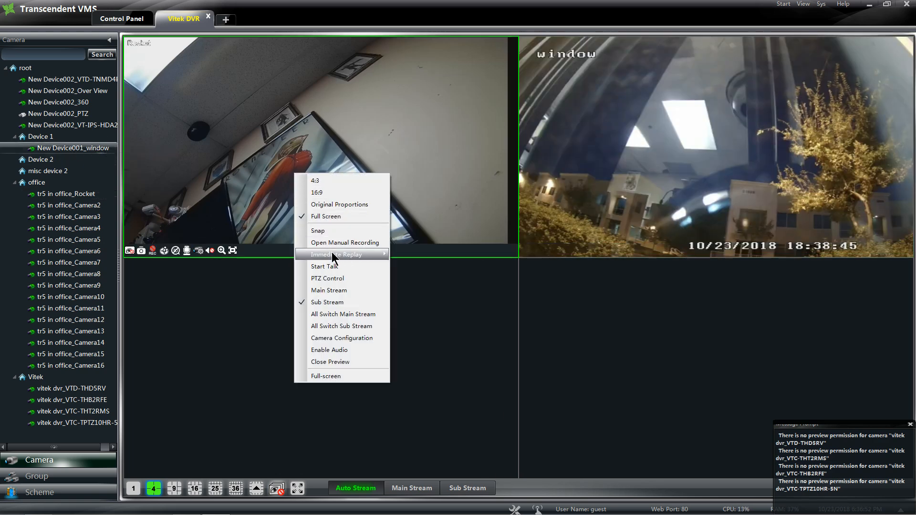
mouse_move(351, 257)
left_click(419, 254)
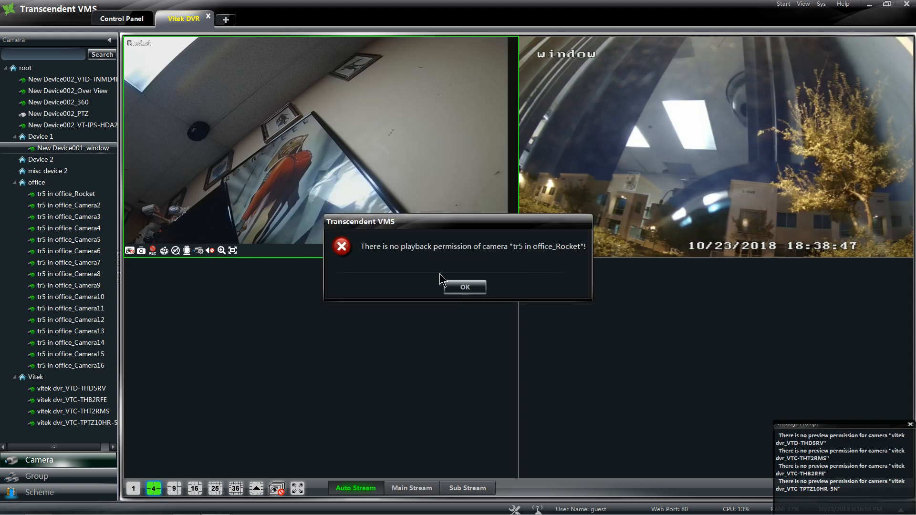
left_click(464, 287)
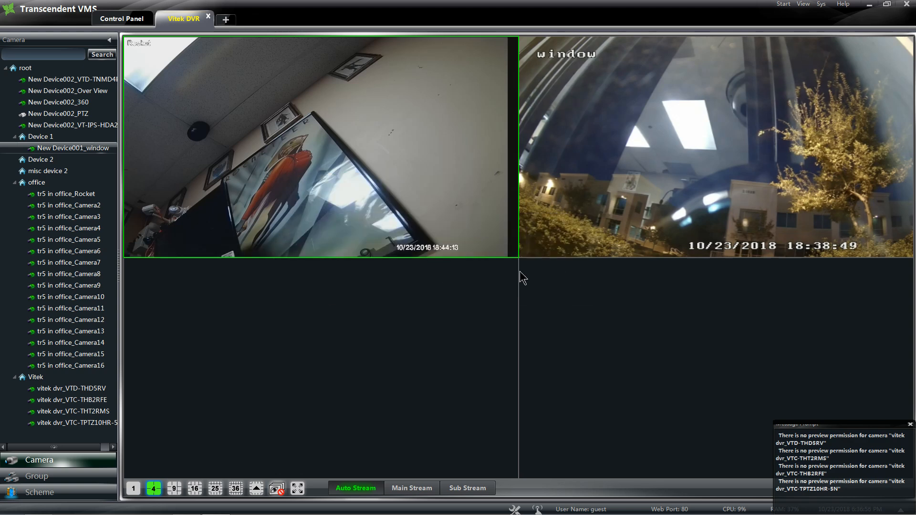
- Replay the window camera's last 10 seconds, stop it, and return to the Control Panel
right_click(583, 179)
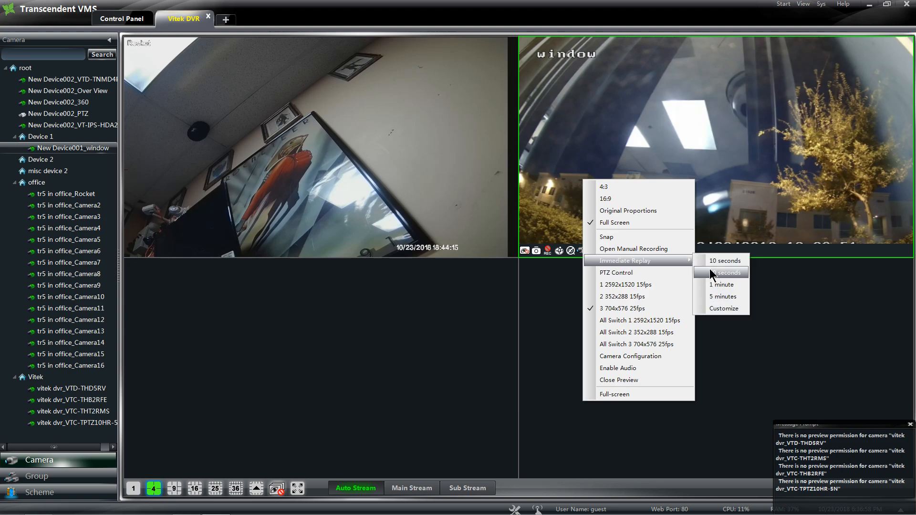
left_click(713, 261)
left_click(806, 268)
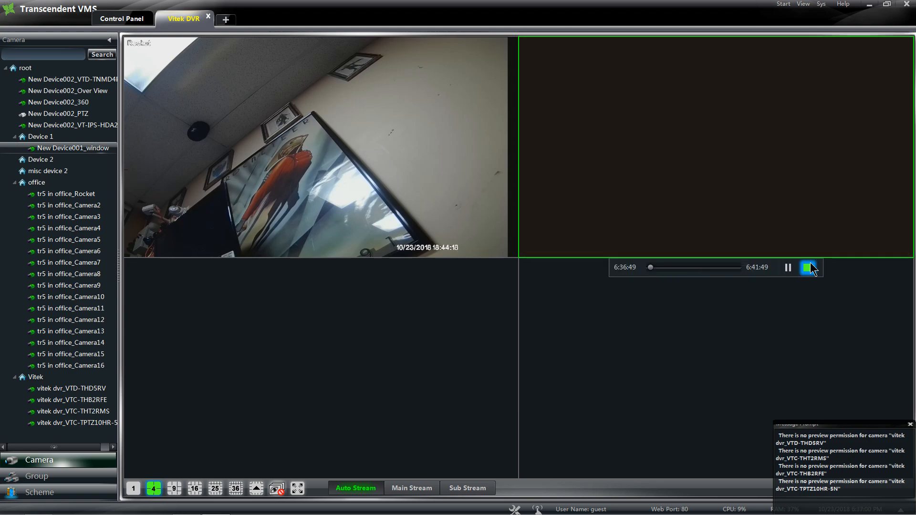
double_click(378, 137)
double_click(380, 144)
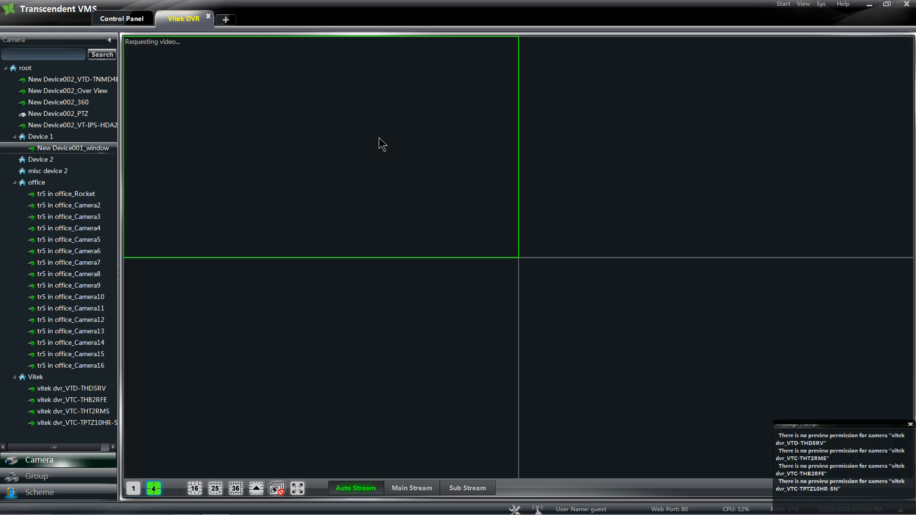
left_click(110, 21)
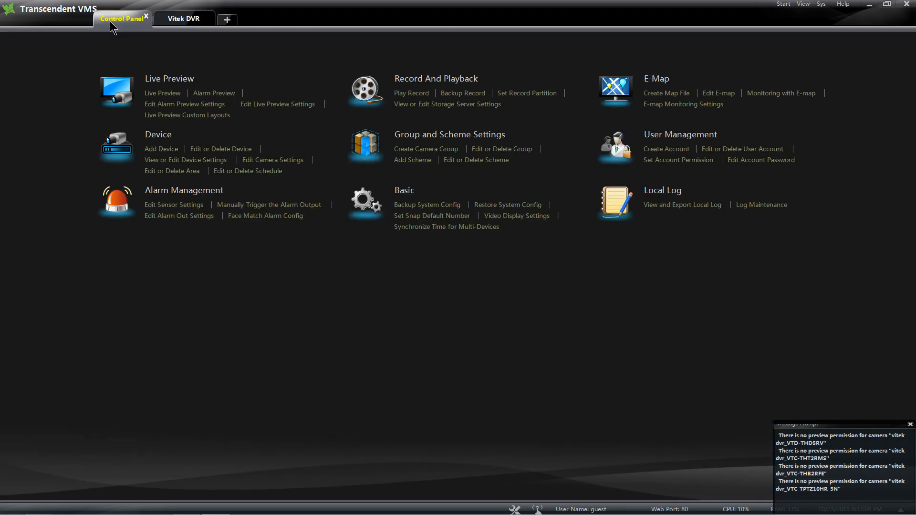
- In Record And Playback, try loading Rocket's recordings and dismiss the no-permission error
left_click(431, 80)
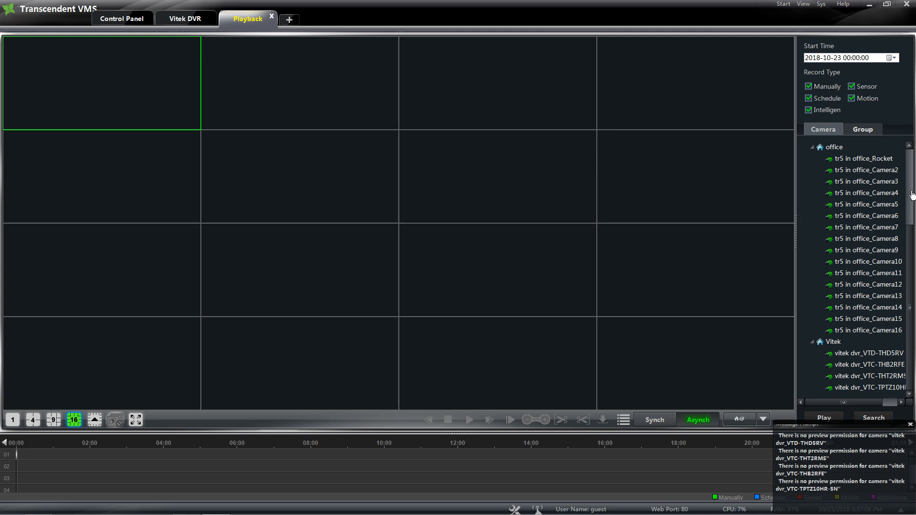
left_click_drag(861, 159, 149, 86)
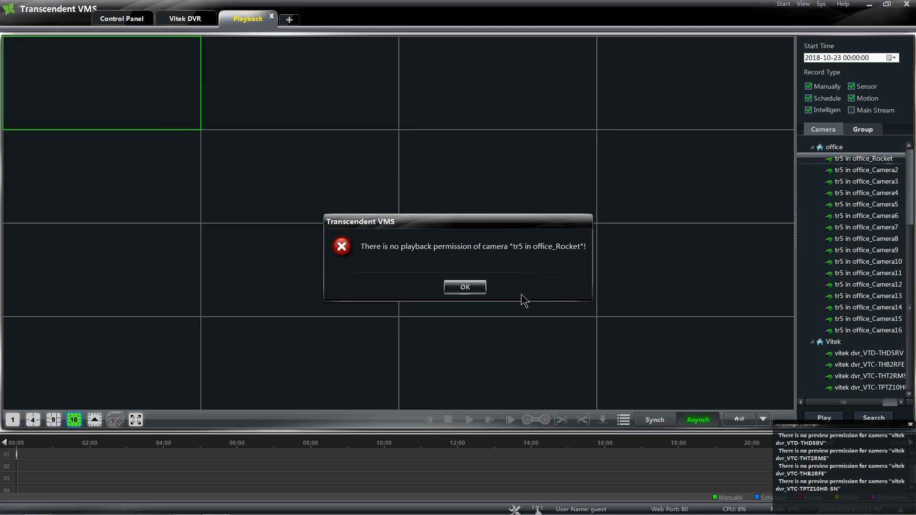
left_click(465, 287)
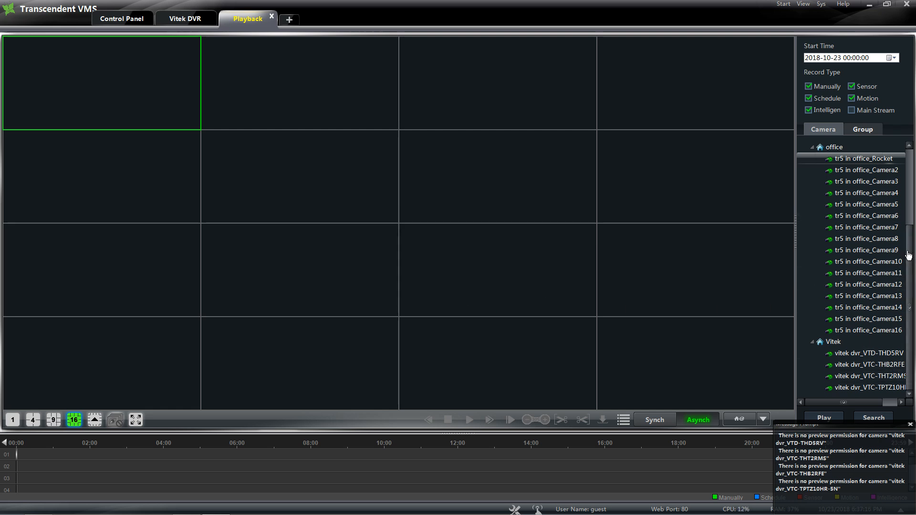
- Play New Device001_window's recordings, close that channel, and return to the Control Panel
scroll(911, 252, "up", 3)
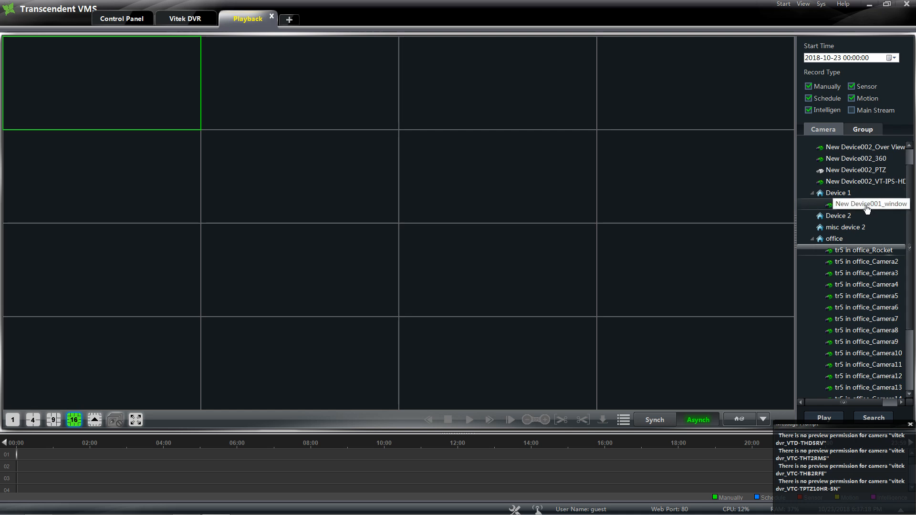
left_click_drag(859, 204, 135, 88)
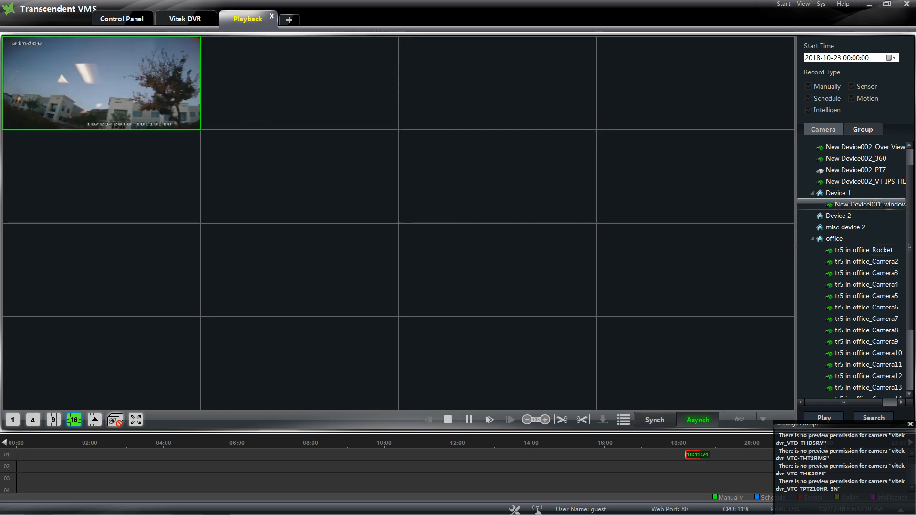
right_click(95, 77)
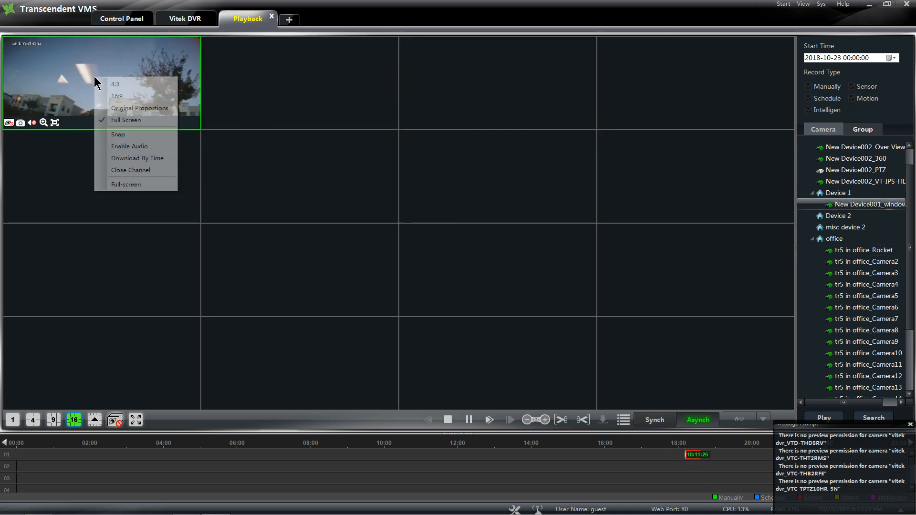
left_click(131, 170)
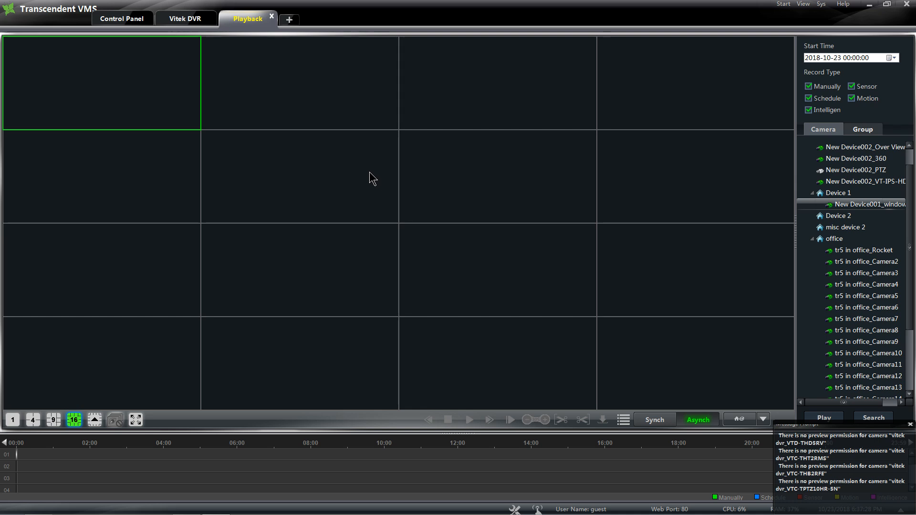
left_click(105, 22)
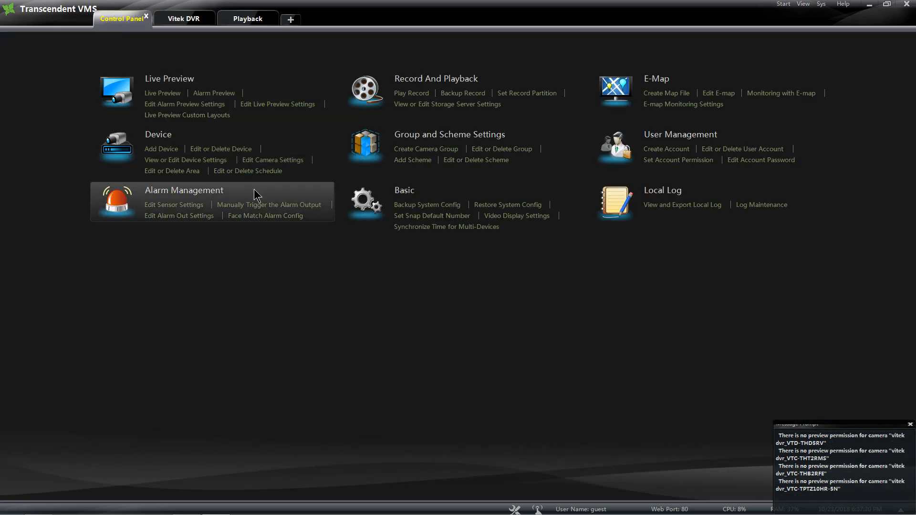
left_click(187, 193)
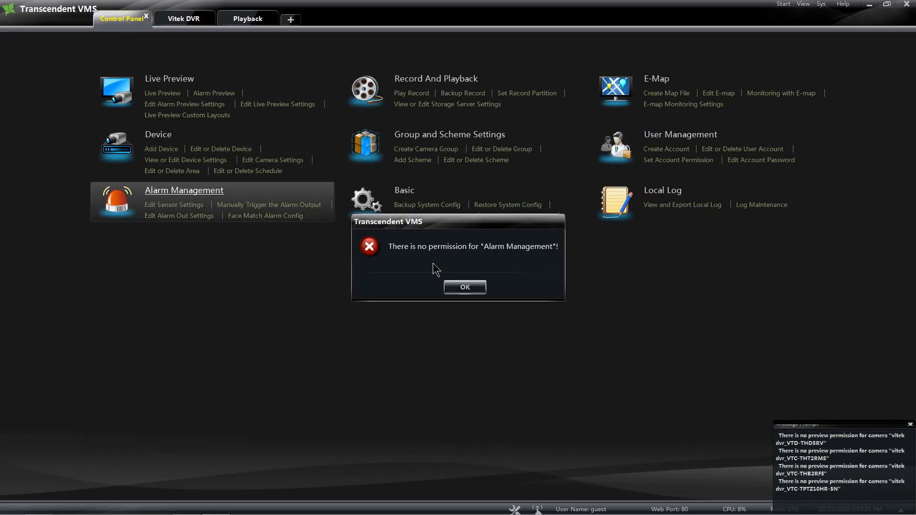
left_click(466, 288)
left_click(395, 195)
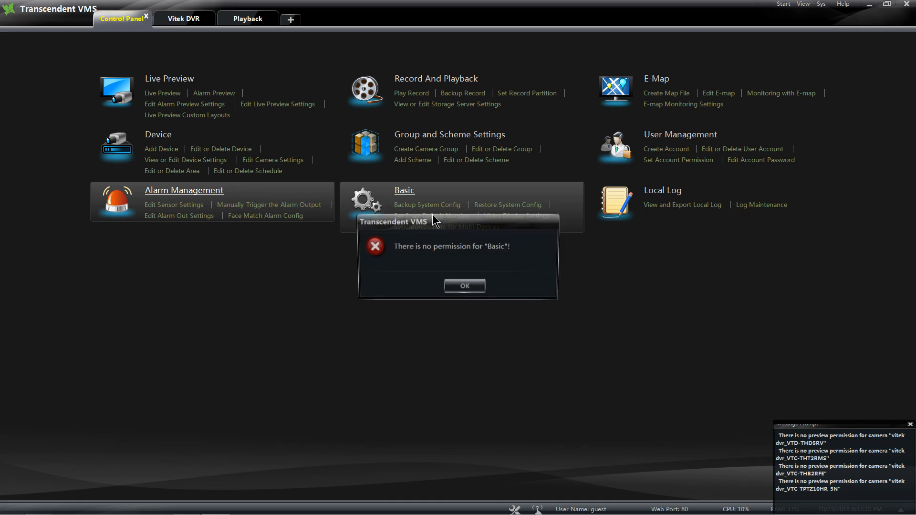
left_click(468, 286)
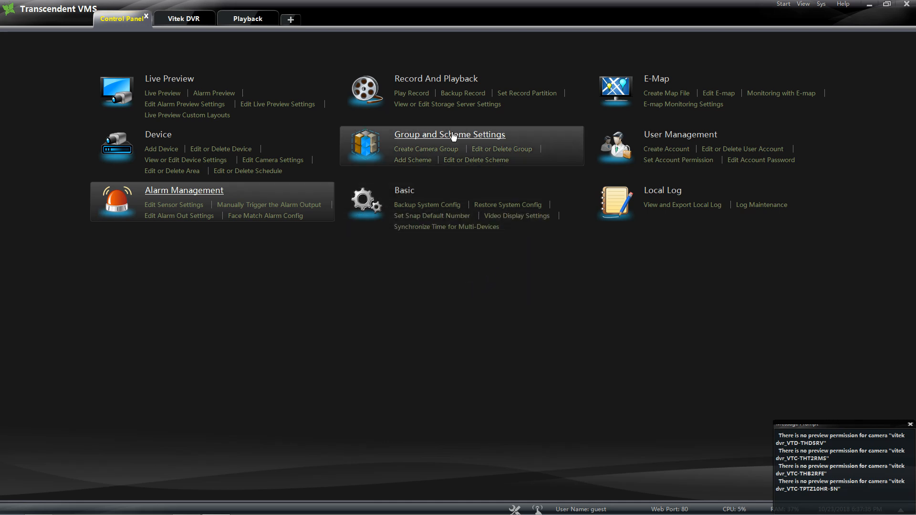
left_click(438, 139)
left_click(468, 287)
left_click(668, 139)
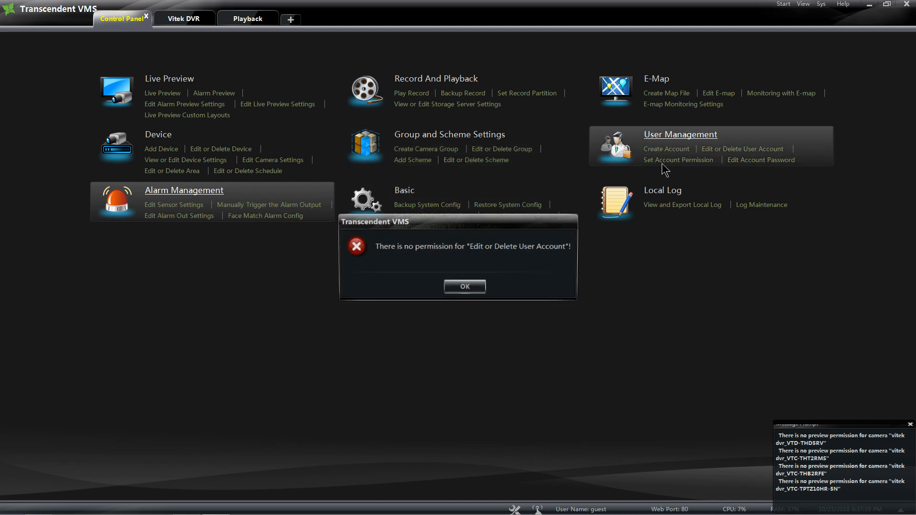
left_click(468, 286)
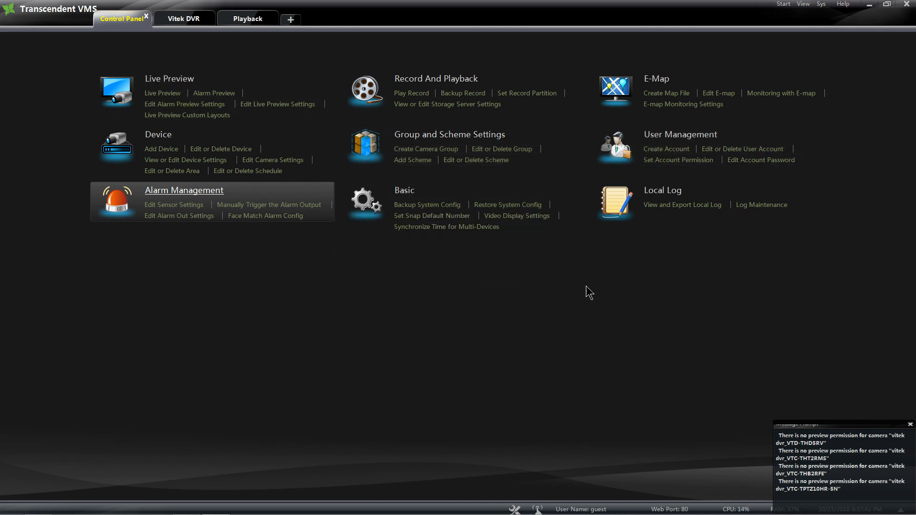